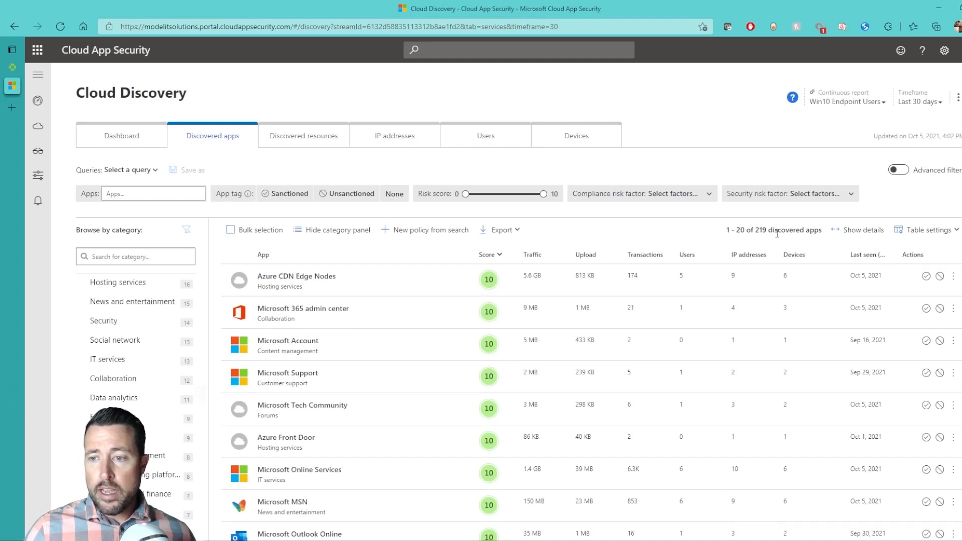
Open the full list of discovered apps from the Cloud Discovery dashboard and filter it to risk scores 0 to 2.
left_click(128, 135)
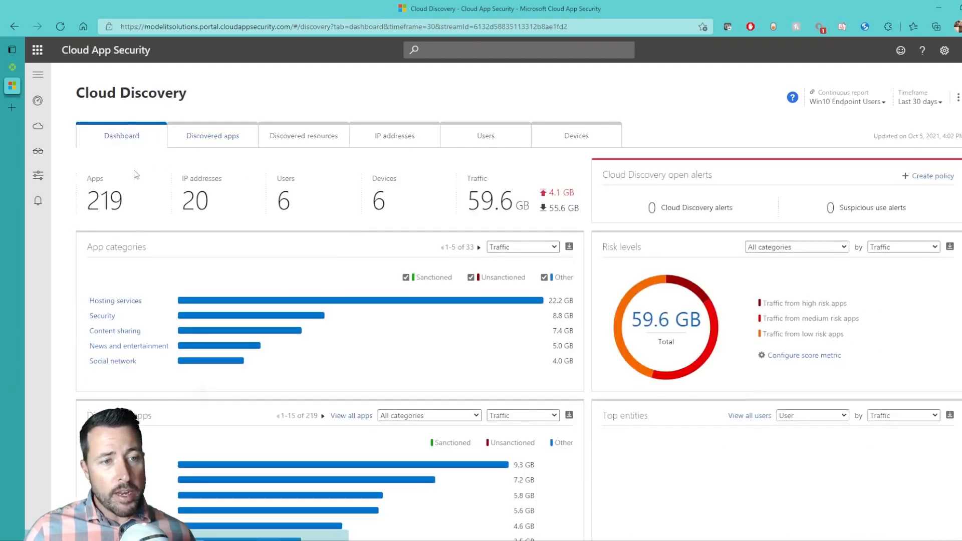
left_click(115, 206)
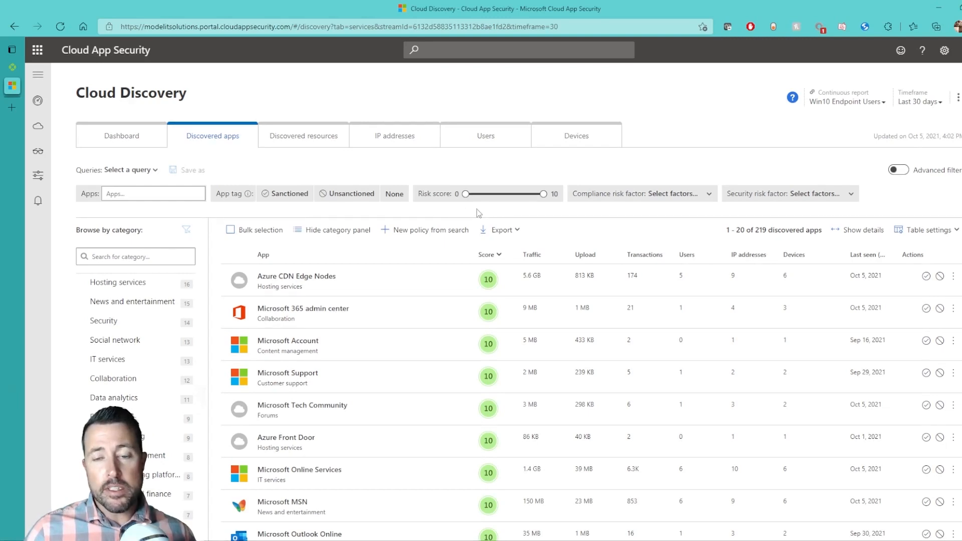
mouse_move(543, 194)
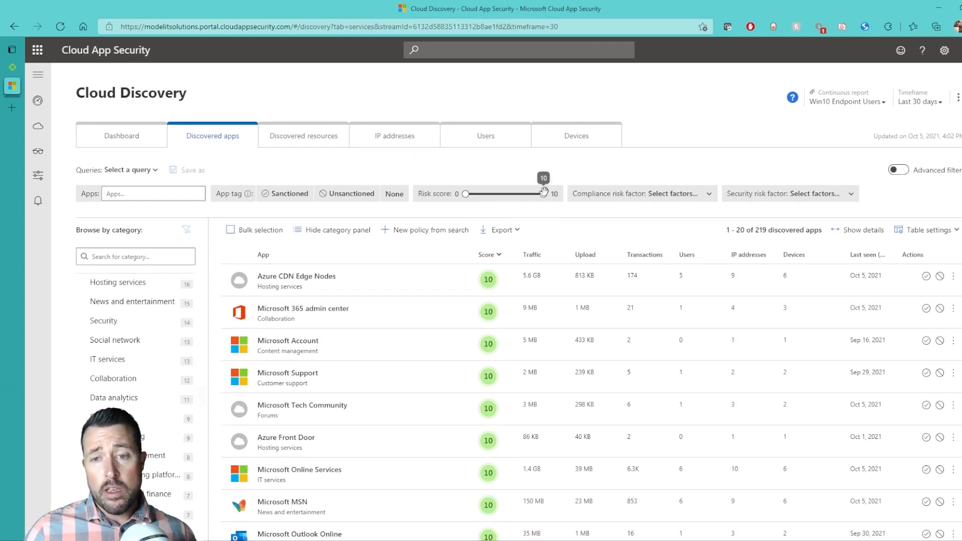
left_click_drag(543, 193, 485, 208)
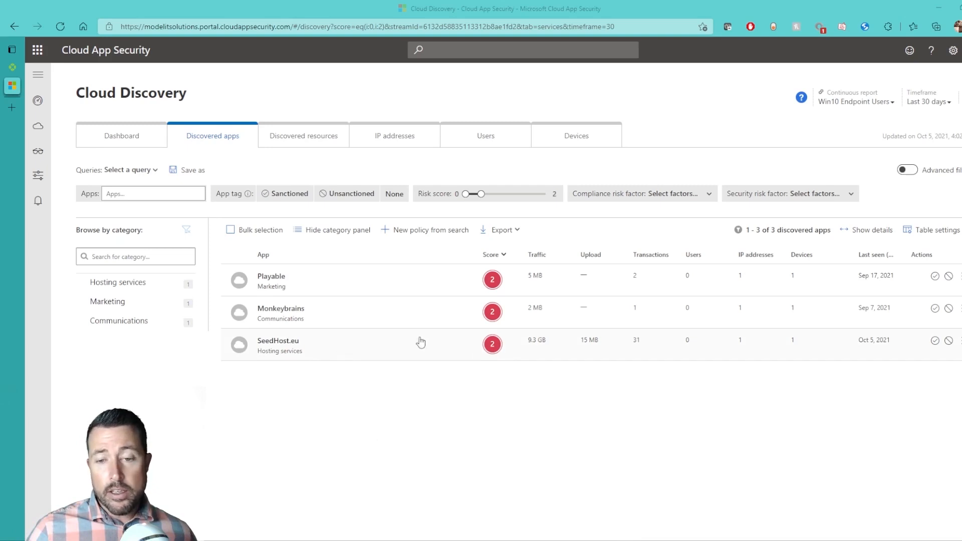
Review SeedHost.eu's general, security and compliance details in the discovered apps list, and collapse them.
left_click(359, 343)
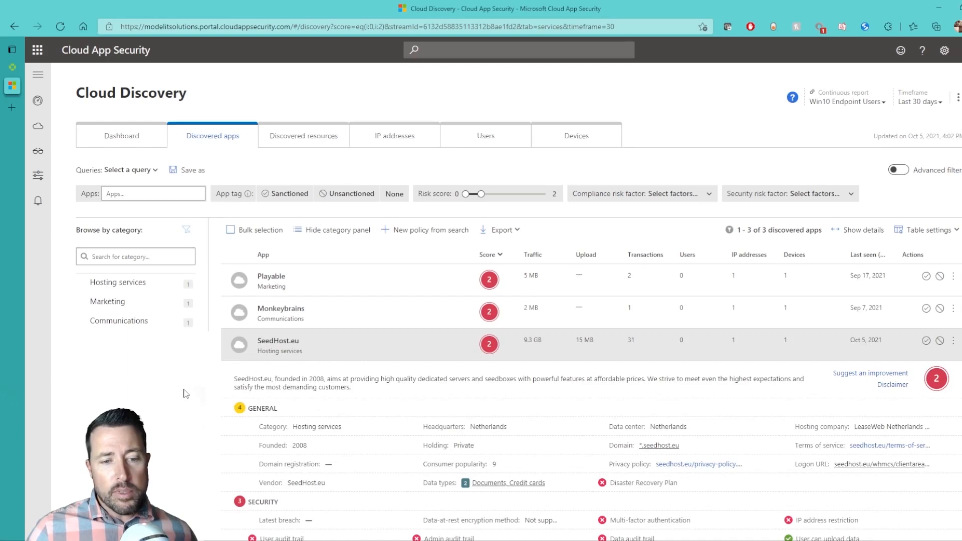
scroll(186, 393, "down", 3)
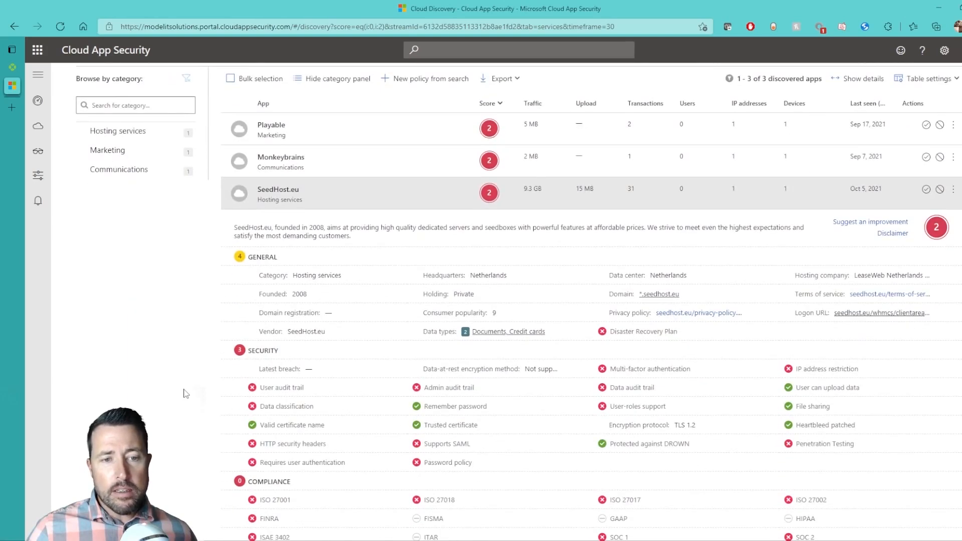
scroll(185, 393, "down", 1)
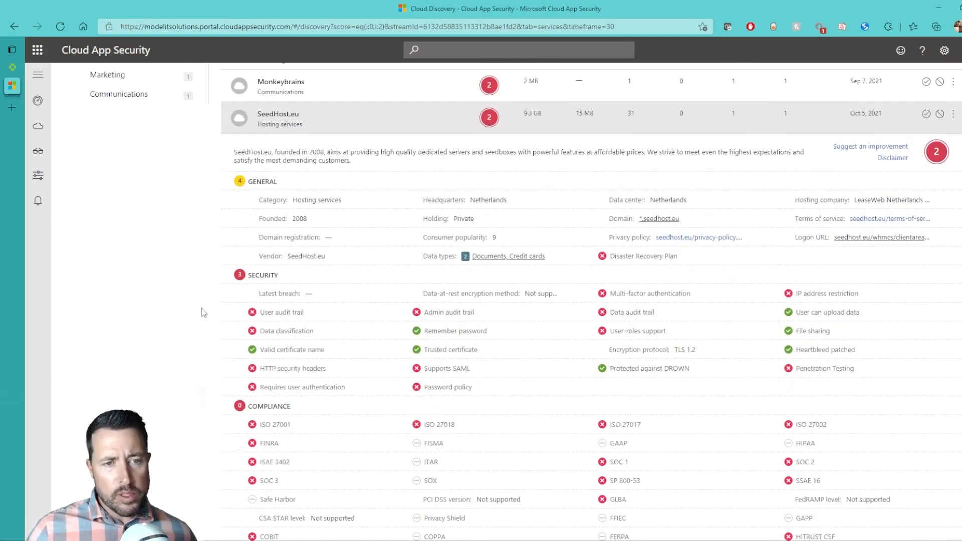
scroll(203, 312, "down", 2)
scroll(203, 313, "up", 1)
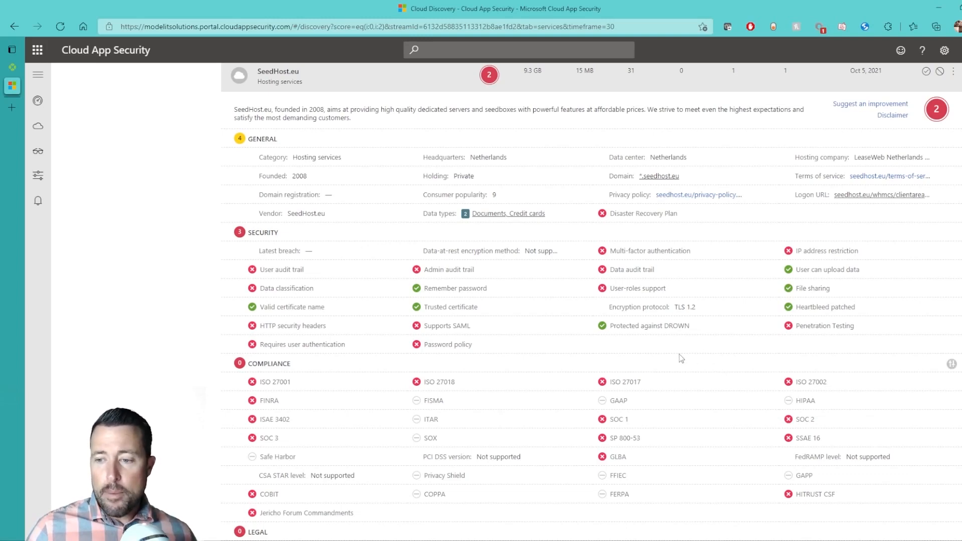
scroll(681, 358, "up", 5)
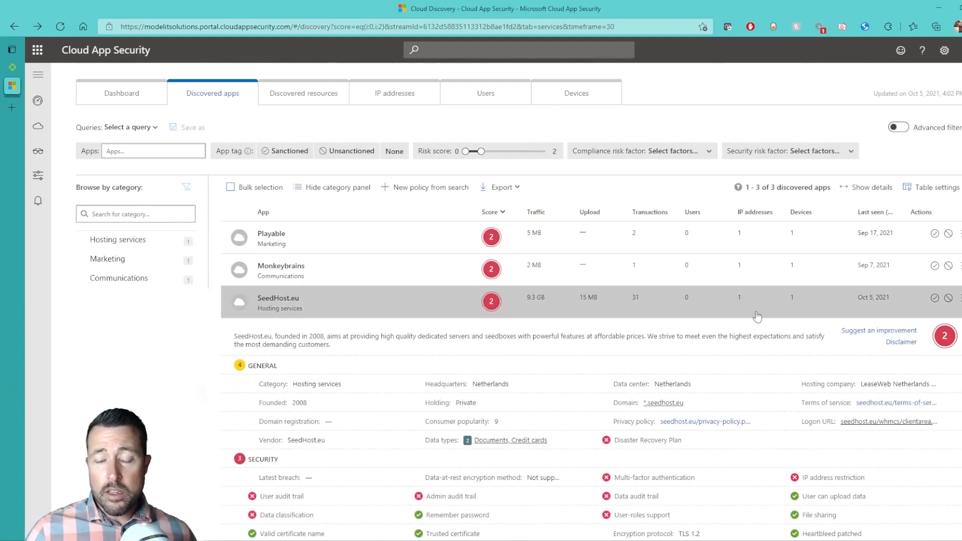
left_click(756, 315)
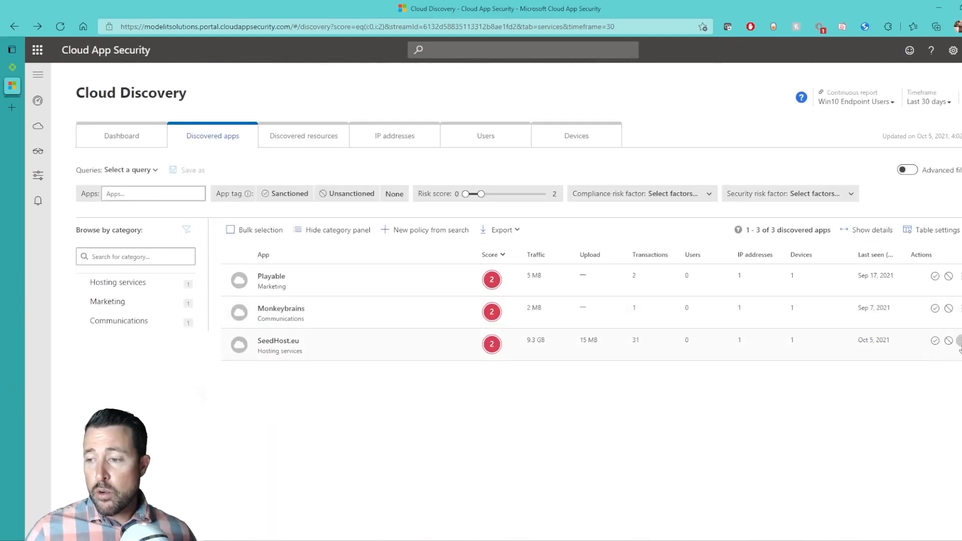
Edit SeedHost.eu's app details to use it with Conditional Access App Control, and save.
left_click(959, 343)
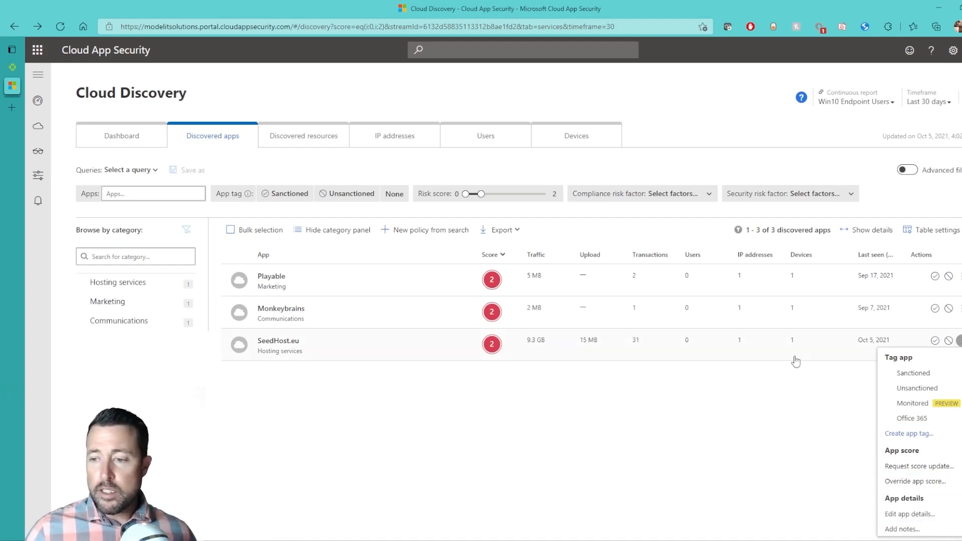
left_click(960, 342)
left_click(959, 343)
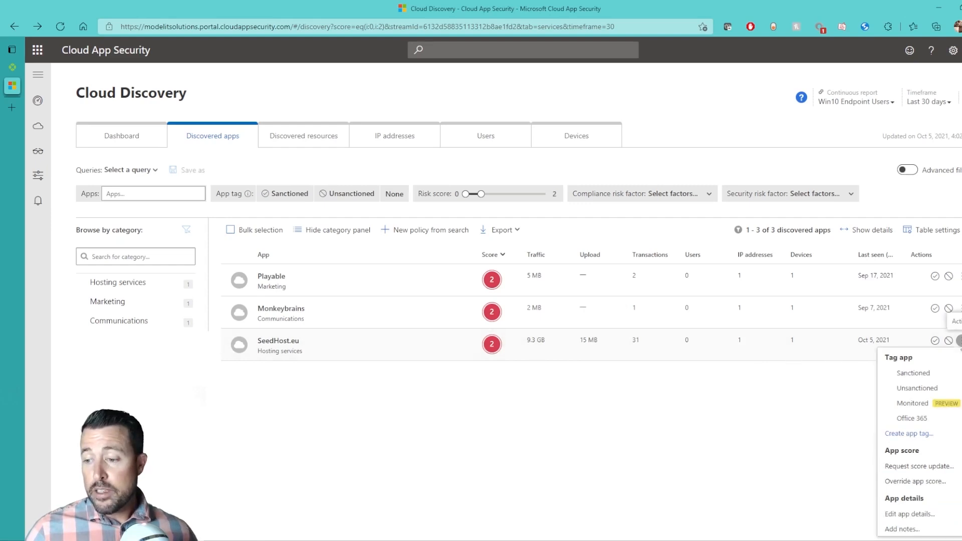
left_click(941, 515)
left_click(353, 226)
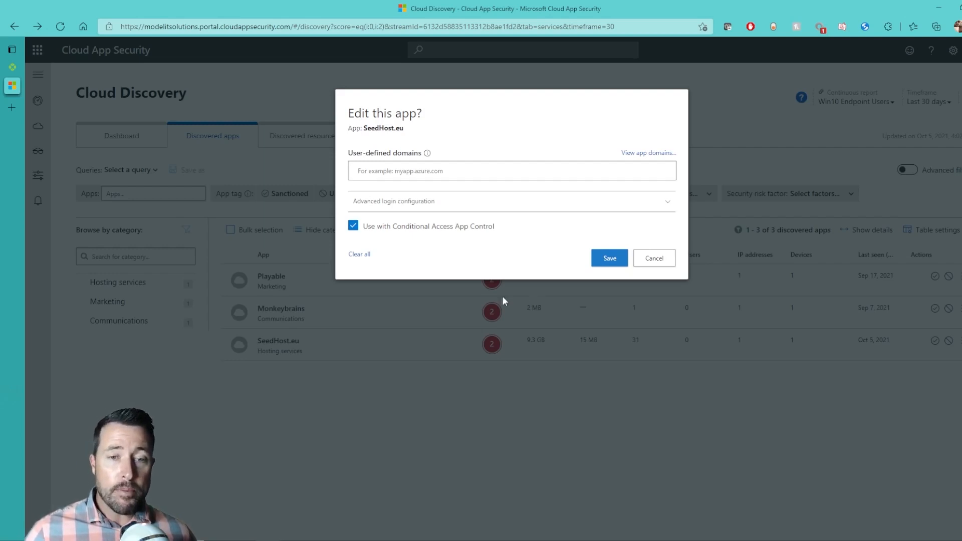
left_click(616, 263)
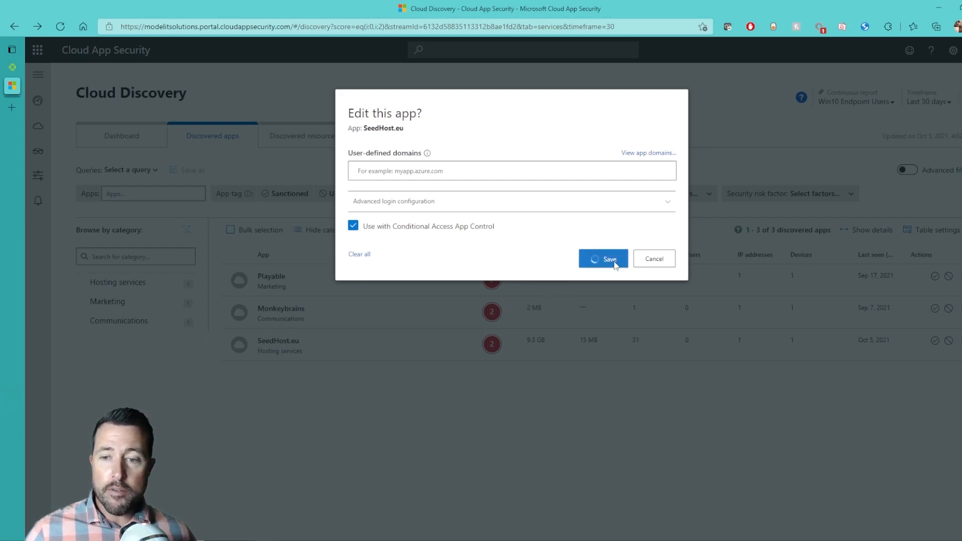
Tag SeedHost.eu as Monitored and confirm the tagging.
left_click(958, 341)
left_click(935, 402)
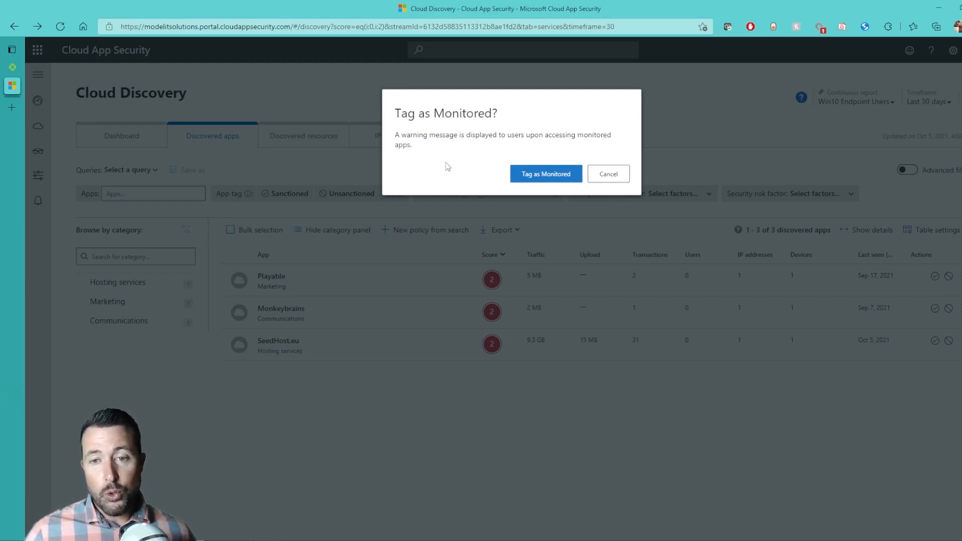
left_click(532, 175)
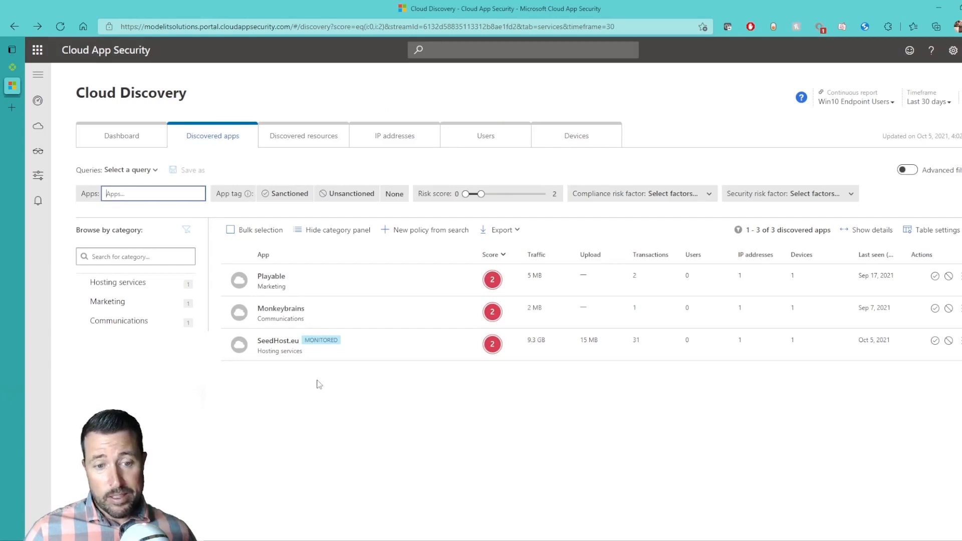
Examine SeedHost.eu's cloud app usage by device and open the listed device.
left_click(282, 343)
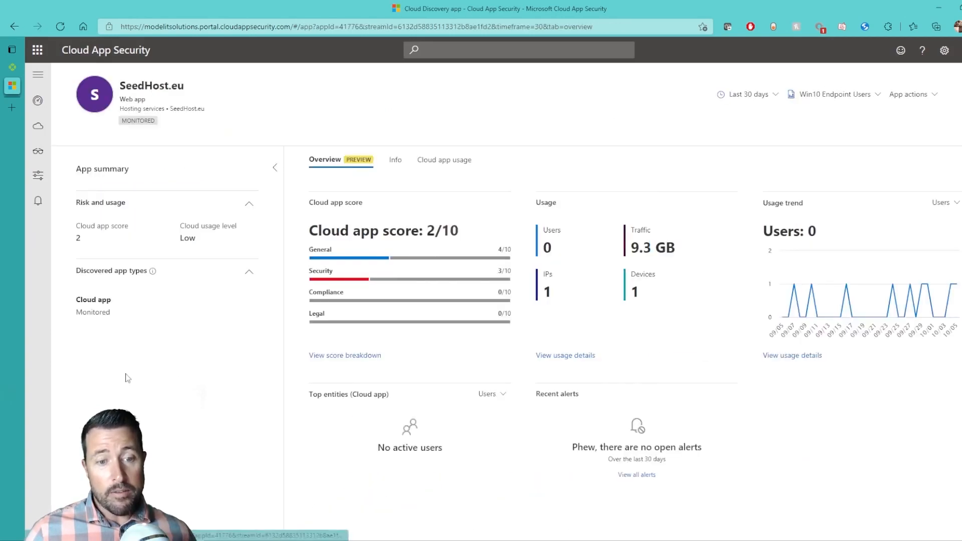
left_click(456, 160)
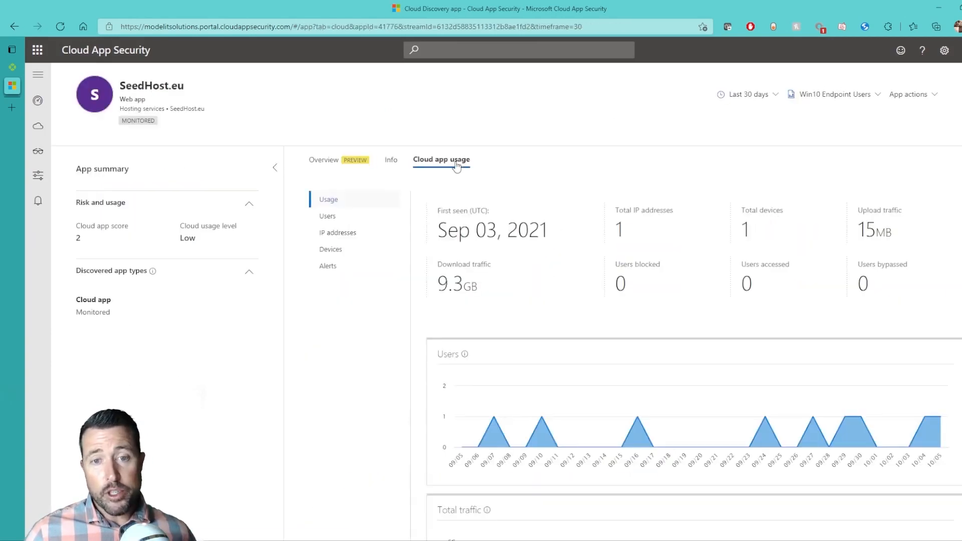
left_click(326, 249)
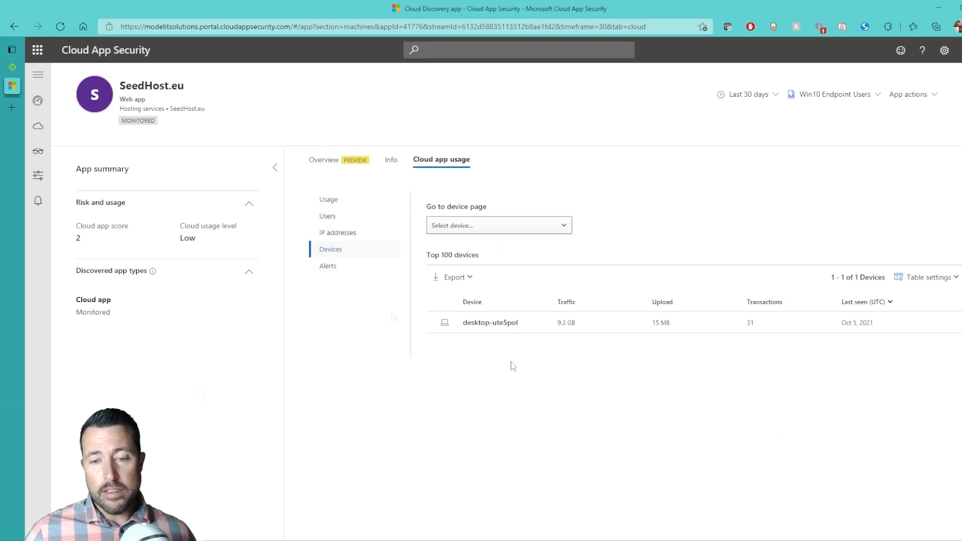
left_click(530, 324)
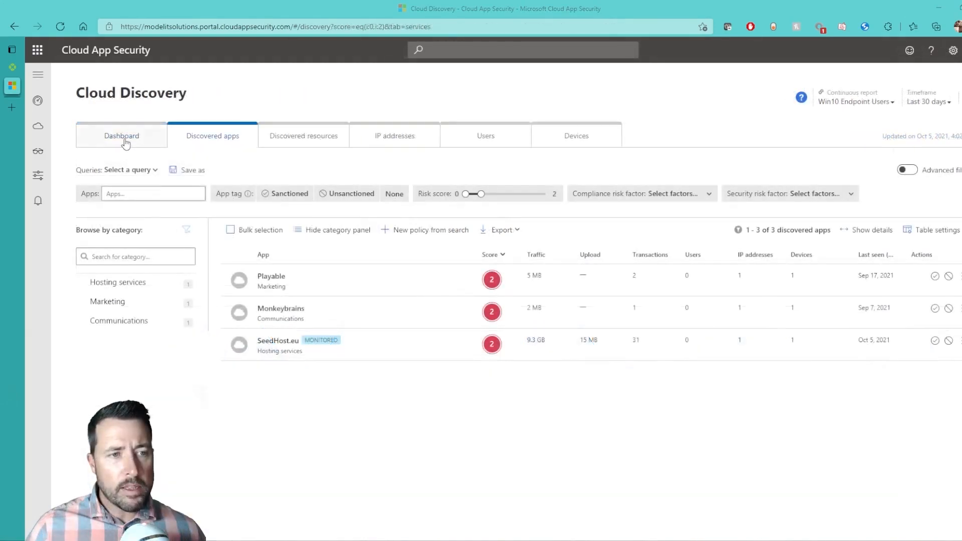
Start a new app discovery policy from the SeedHost.eu entry among the dashboard's discovered apps.
left_click(125, 142)
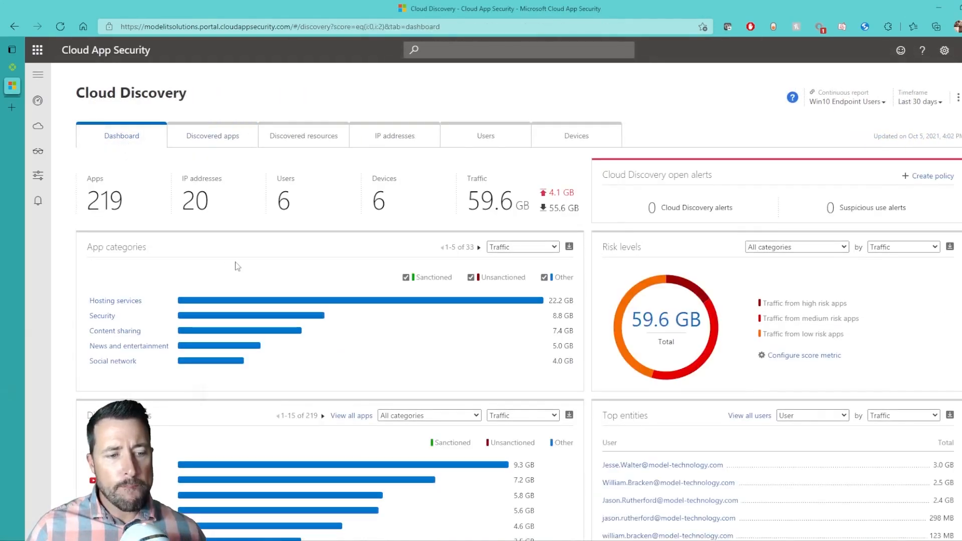
scroll(259, 266, "down", 3)
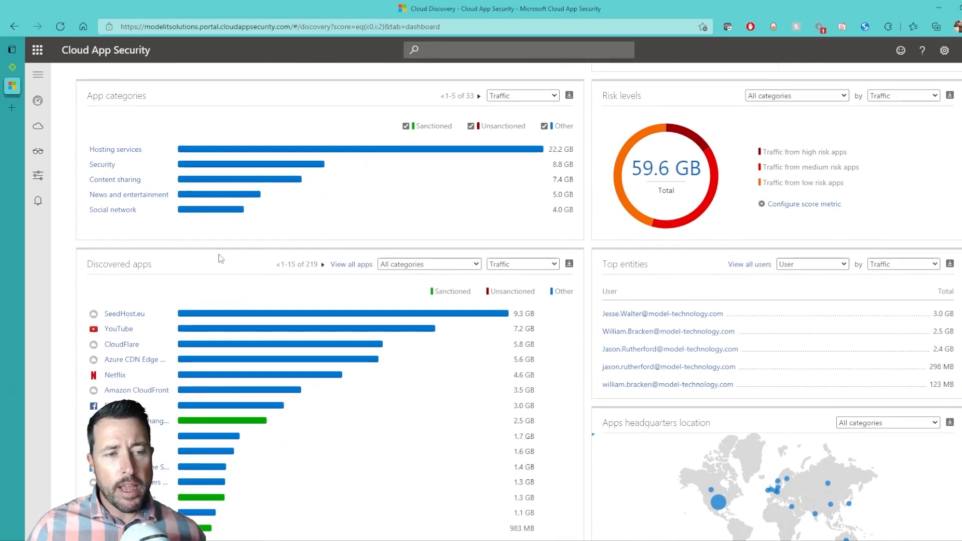
scroll(221, 259, "down", 1)
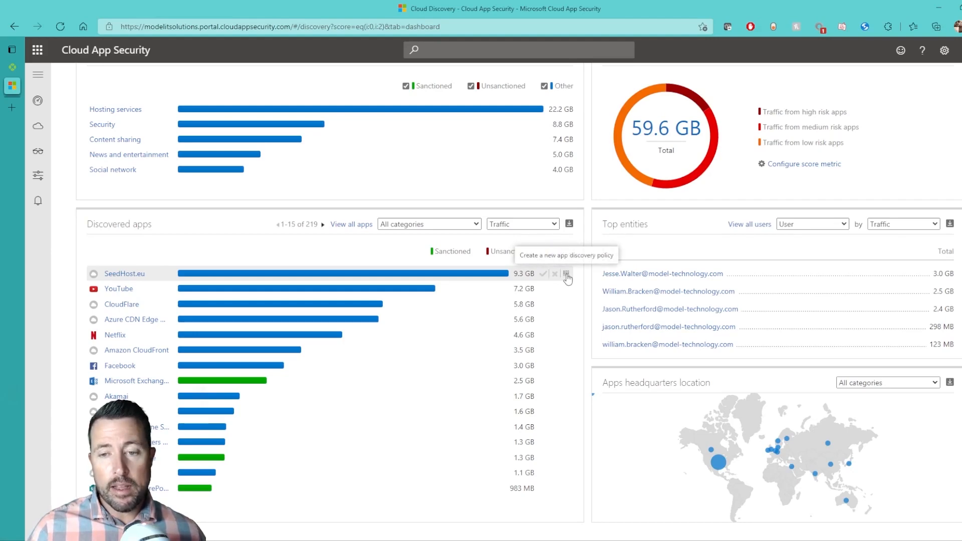
left_click(566, 275)
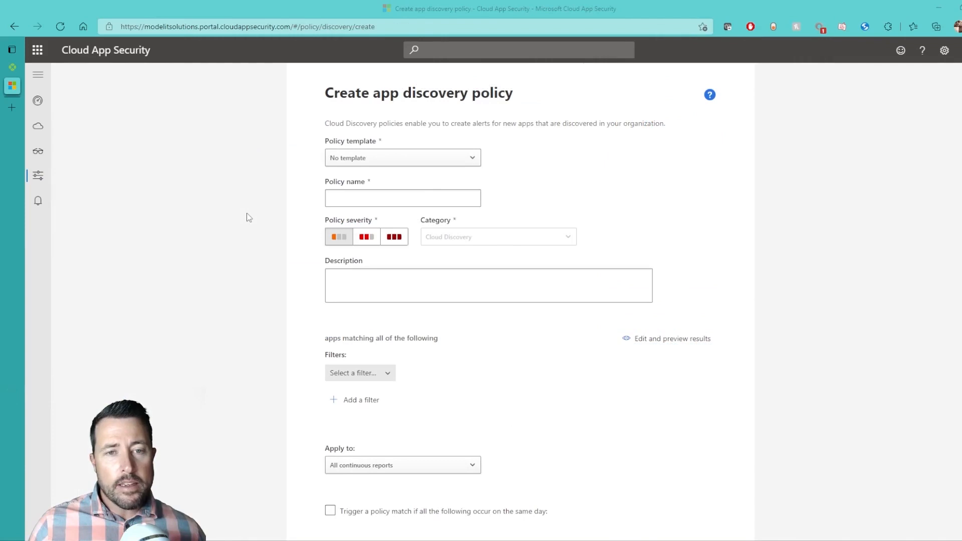
Keep the policy without a template, name it "Monitored Apps" and give it medium severity.
left_click(408, 161)
left_click(406, 175)
left_click(418, 196)
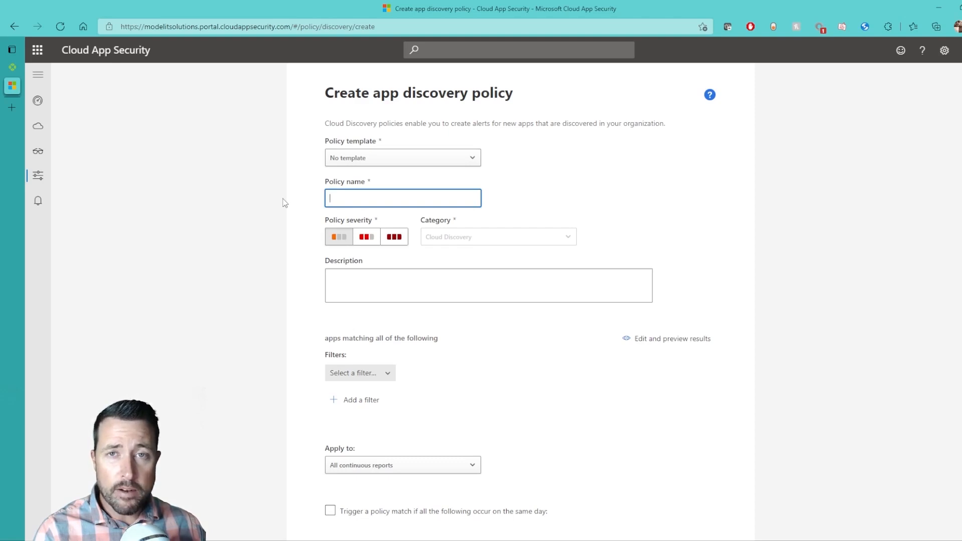
type("Monitored Apps")
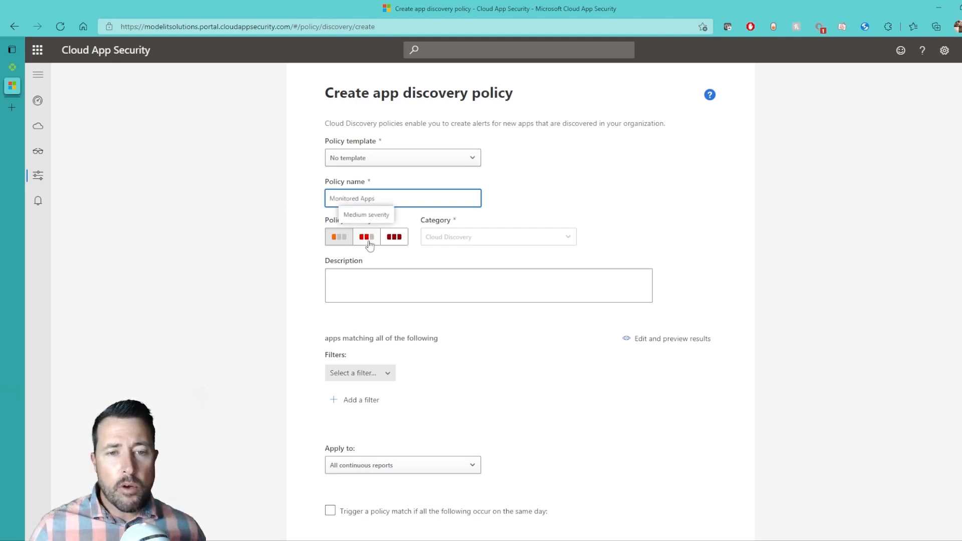
left_click(369, 246)
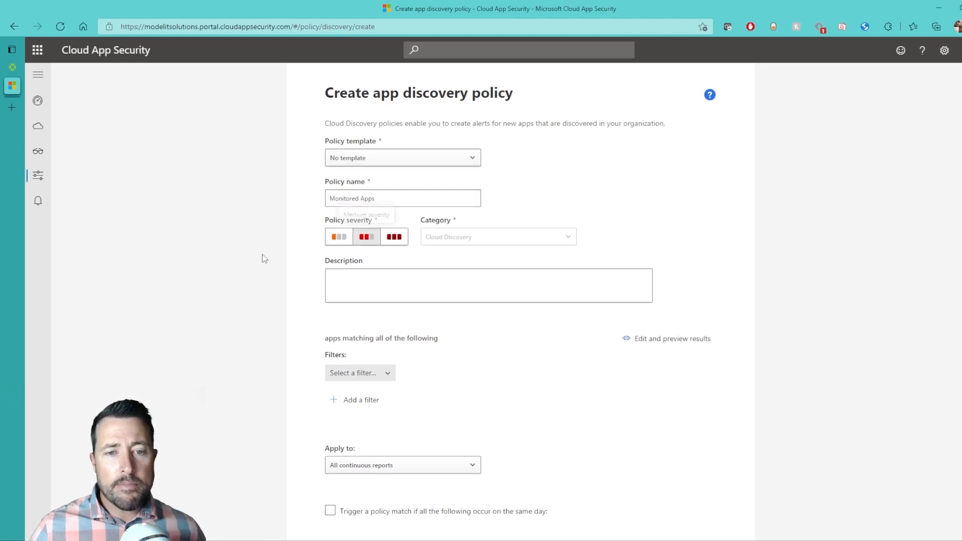
Describe the policy as "Any apps that have been tagged as "monitored" to help determine whether or not we should sanction or unsanction.".
key("Tab")
type("Any apps that have been tagged as \"monitored\" to help determine whether or not we should sanction or unsanction.")
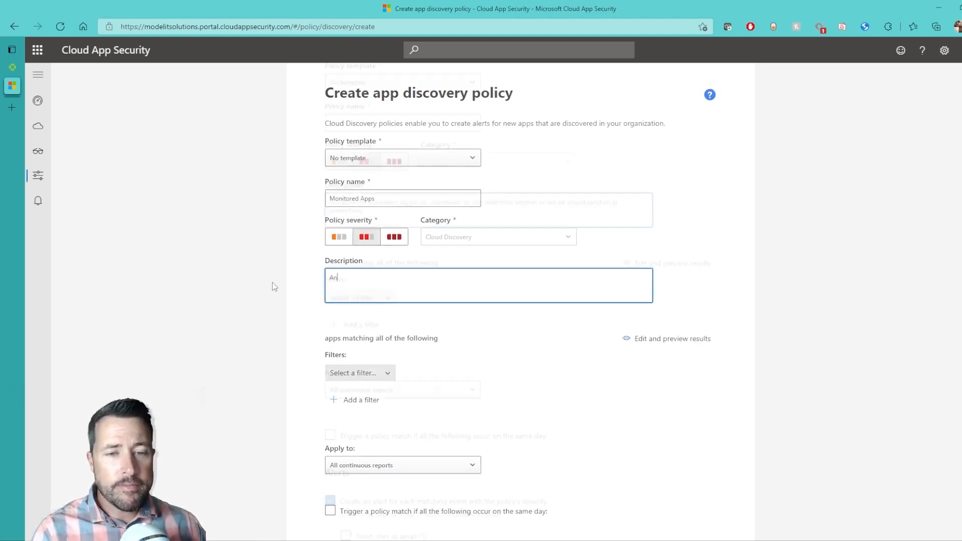
Filter the policy to apps whose app tag equals Monitored and whose risk score is 0 to 3.
scroll(381, 300, "down", 2)
left_click(379, 299)
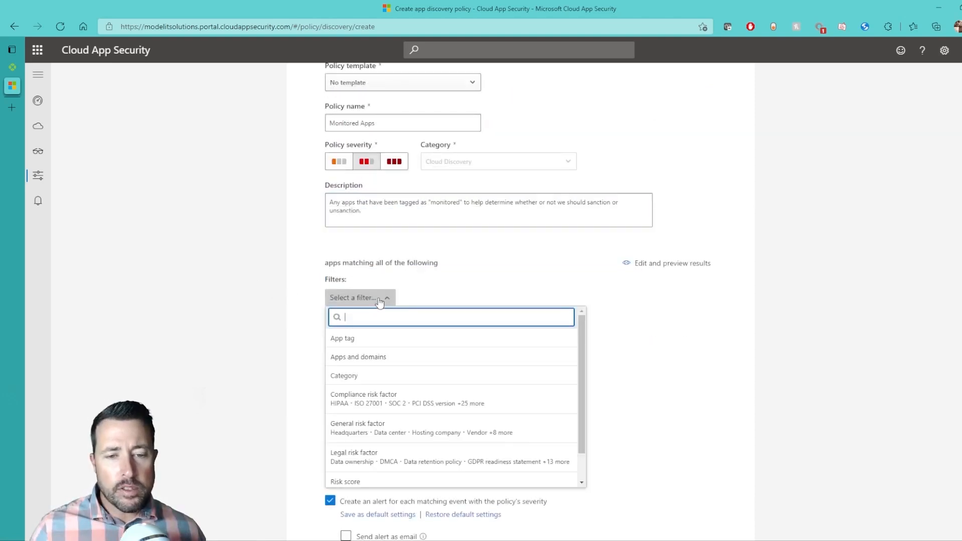
left_click(379, 341)
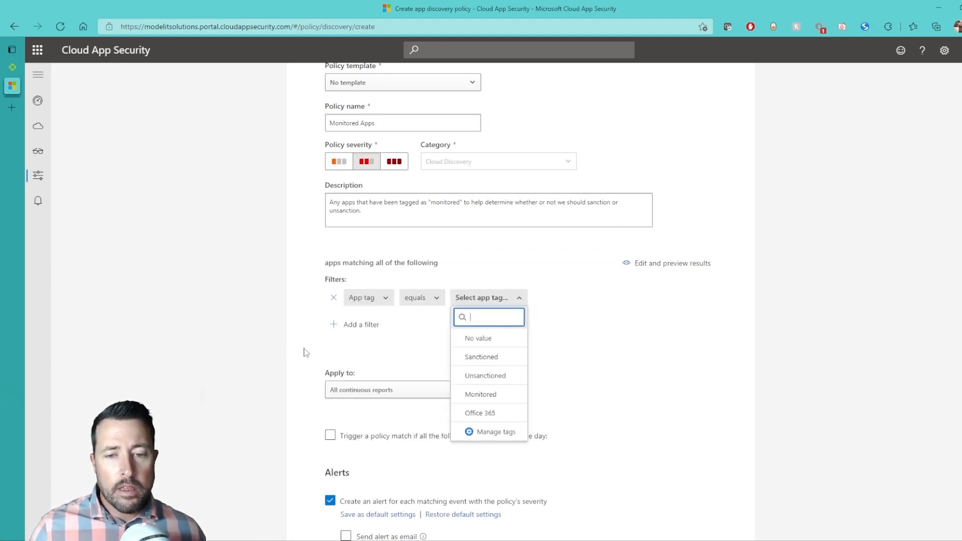
left_click(485, 394)
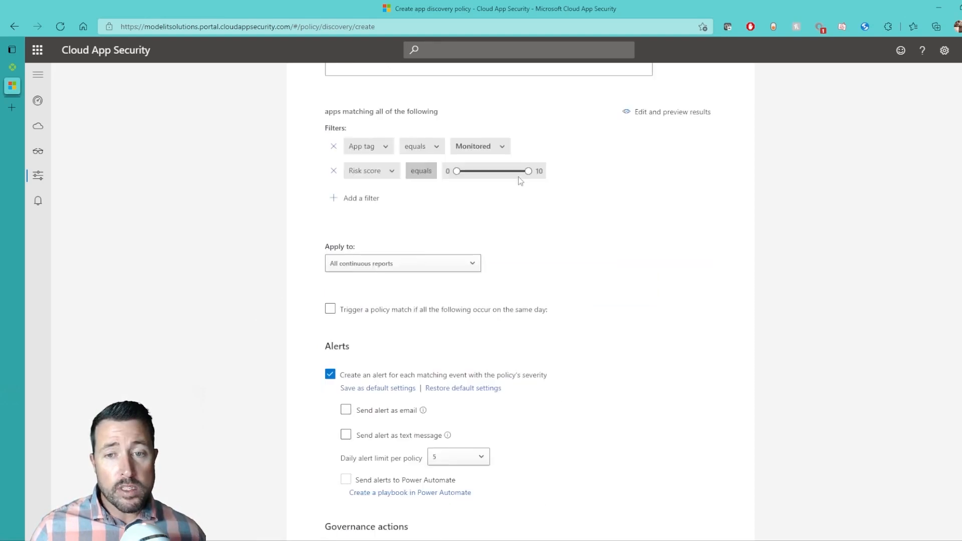
left_click_drag(529, 171, 478, 171)
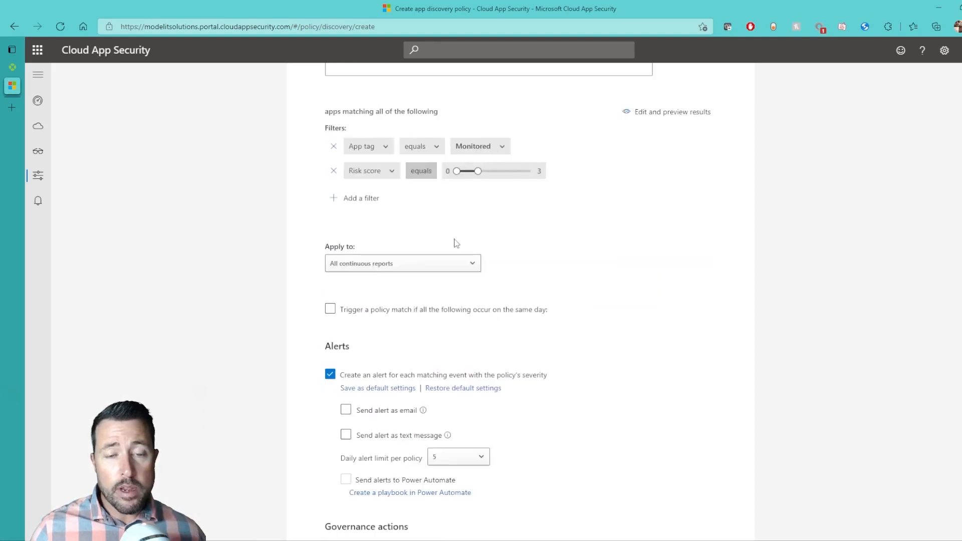
Apply the policy to specific continuous reports, choosing the Win10 Endpoint Users stream.
left_click(454, 273)
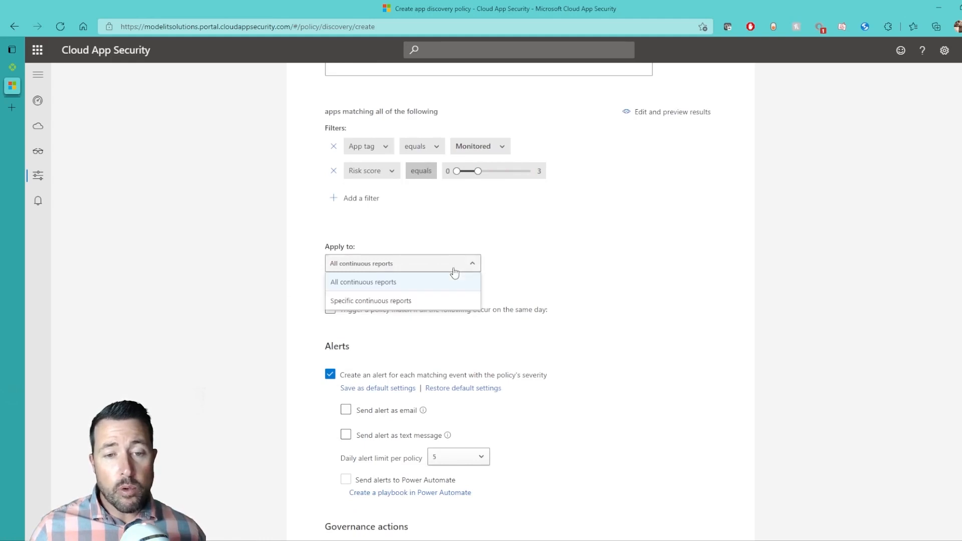
left_click(427, 300)
left_click(564, 264)
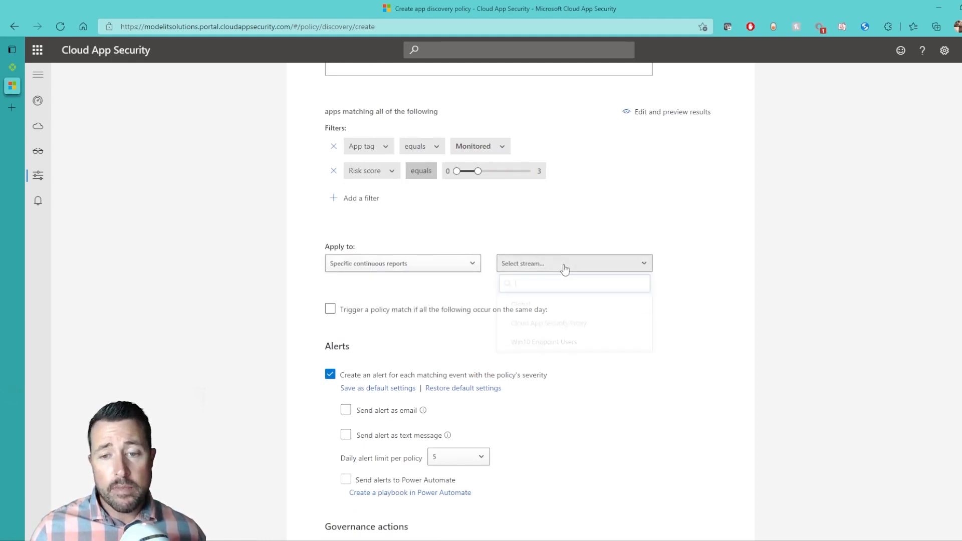
left_click(561, 282)
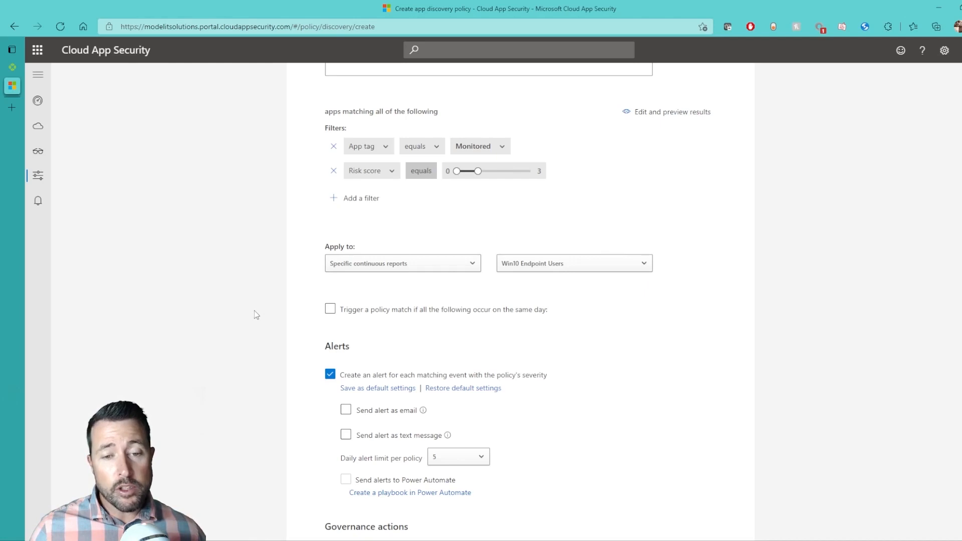
Trigger a policy match only when the app's daily traffic is greater than 5000 MB on the same day.
left_click(330, 310)
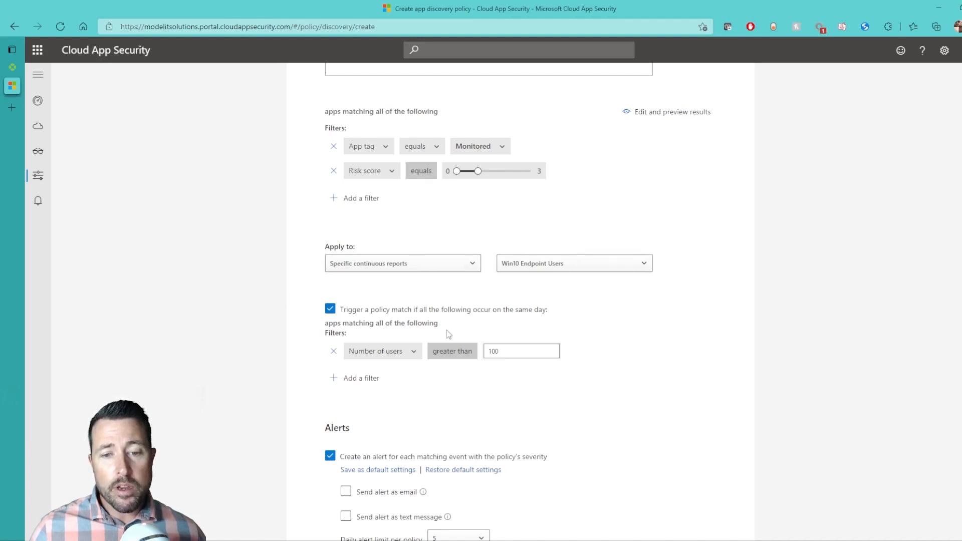
left_click(412, 352)
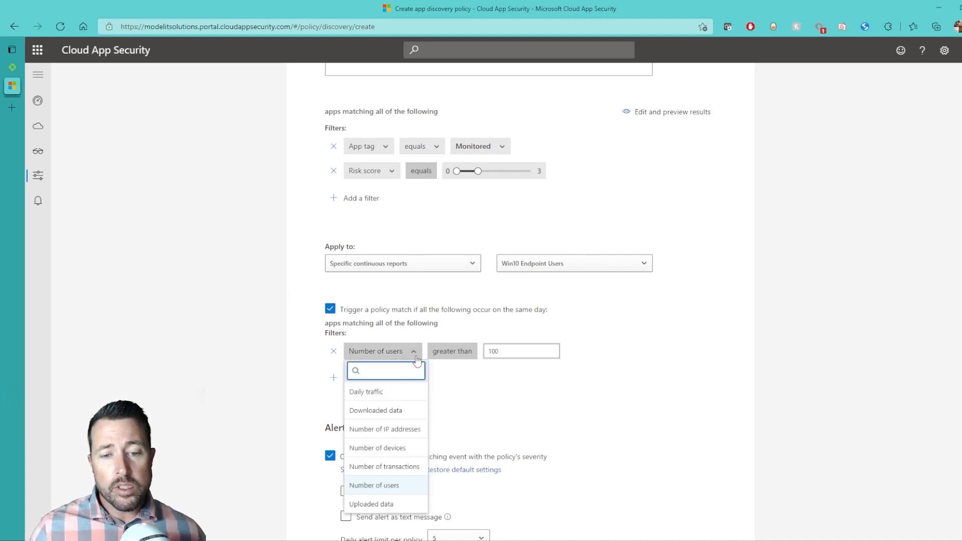
left_click(394, 397)
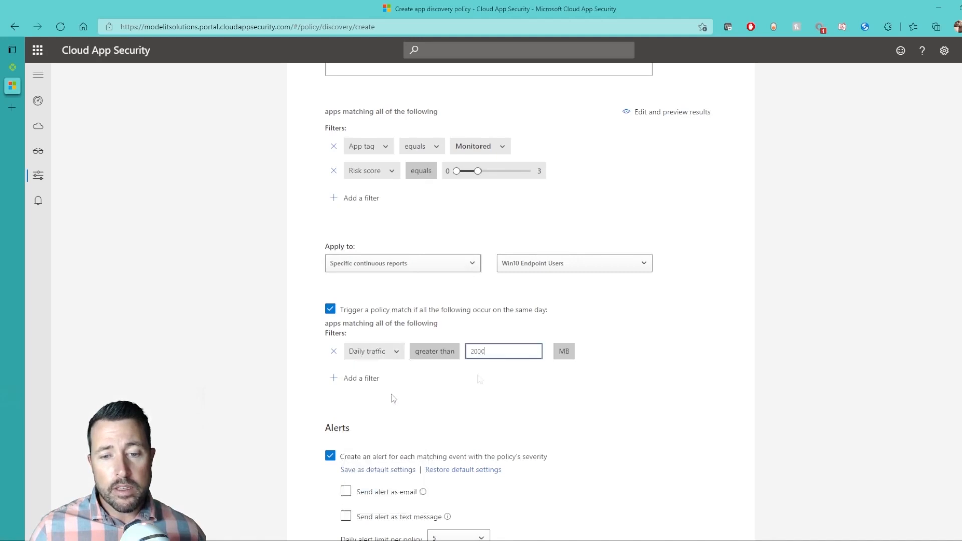
left_click(475, 352)
key("BackSpace")
type("5")
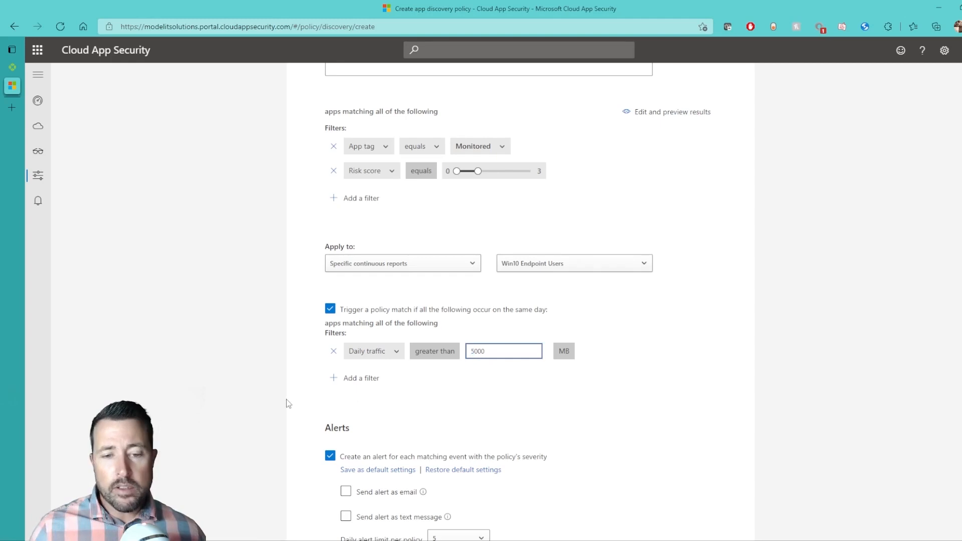
left_click(286, 404)
Send the policy's alerts as email and enter the recipient's email address.
scroll(251, 275, "down", 5)
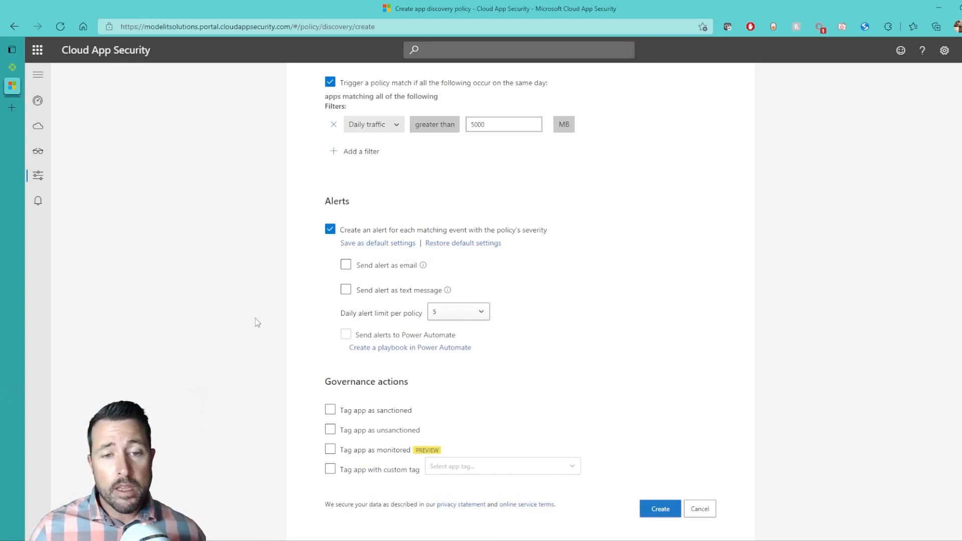
left_click(346, 265)
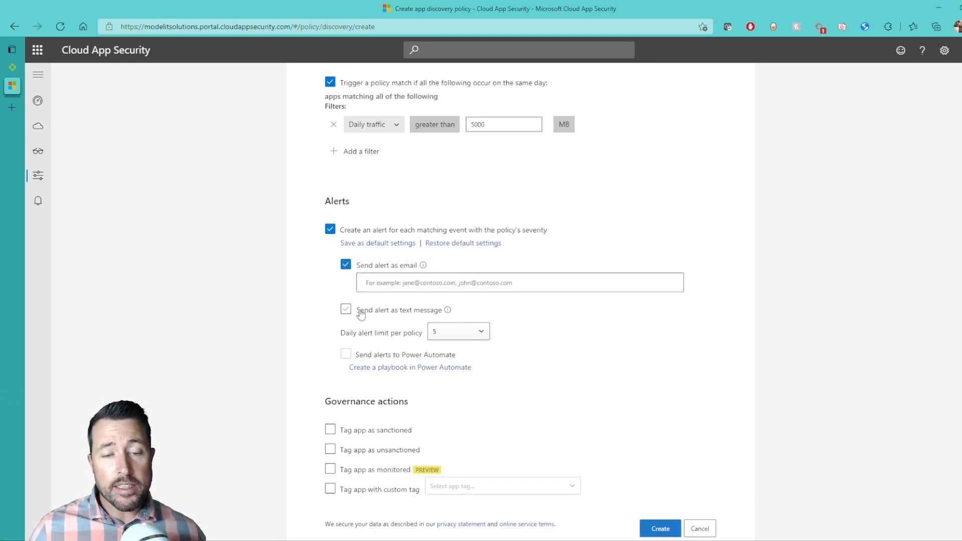
left_click(558, 288)
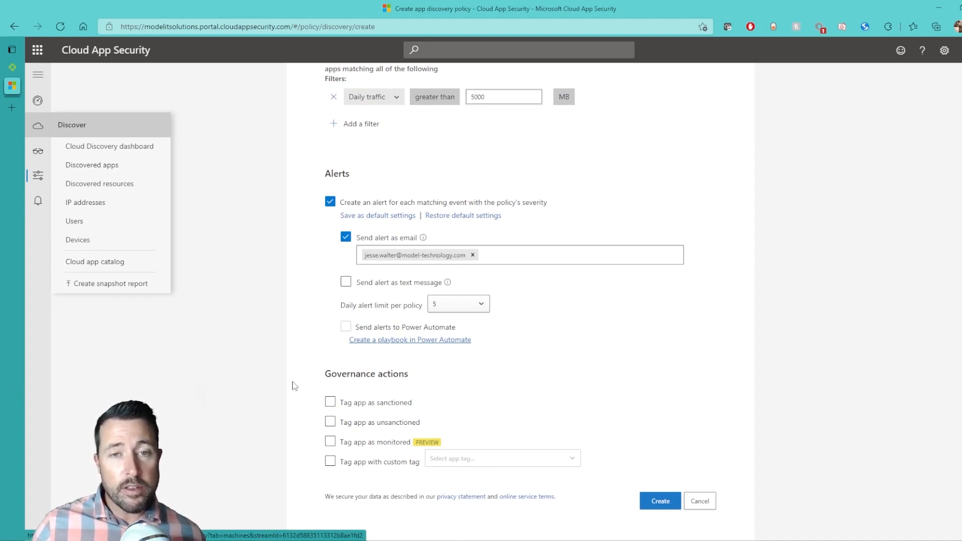
Check the policy settings, create the Monitored Apps policy and view all its matches from the policy list.
scroll(295, 384, "up", 1)
scroll(295, 385, "up", 6)
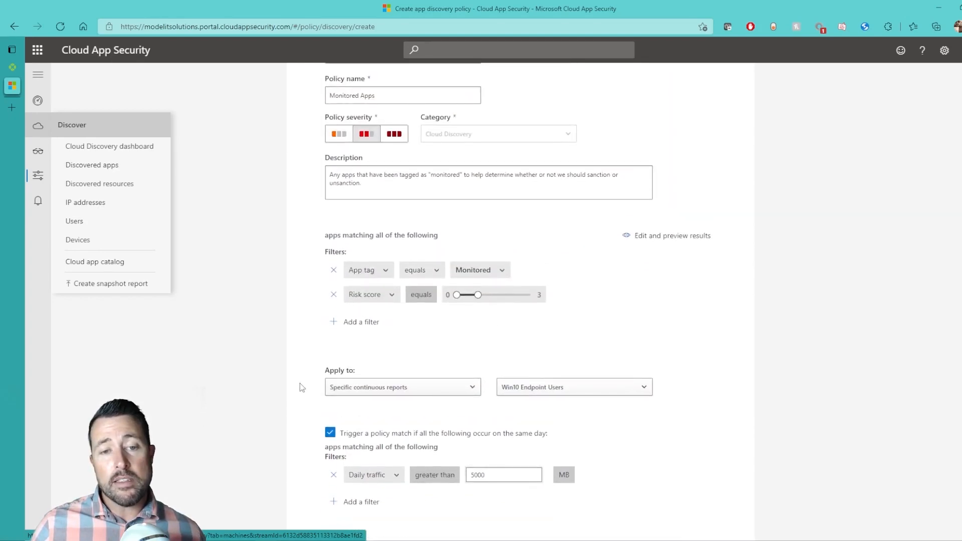
scroll(299, 382, "down", 7)
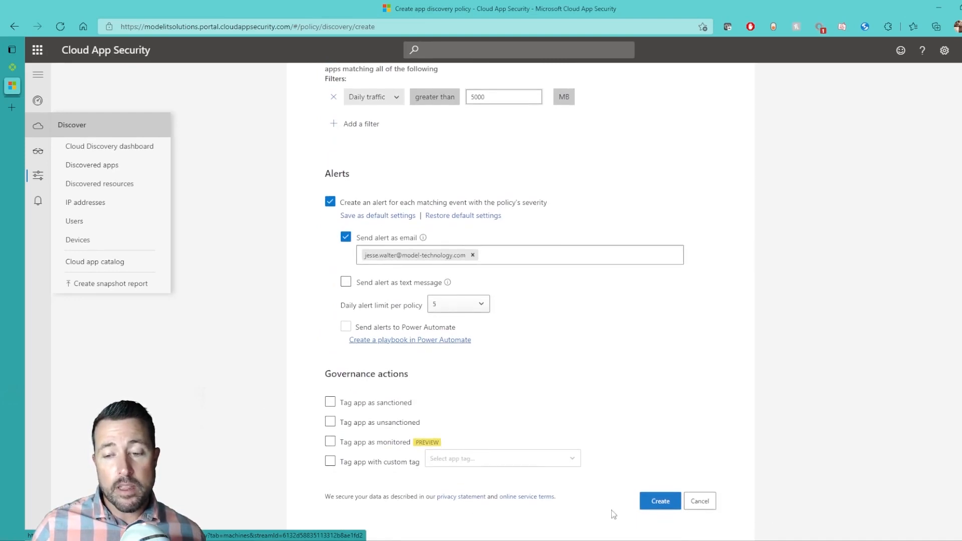
left_click(657, 503)
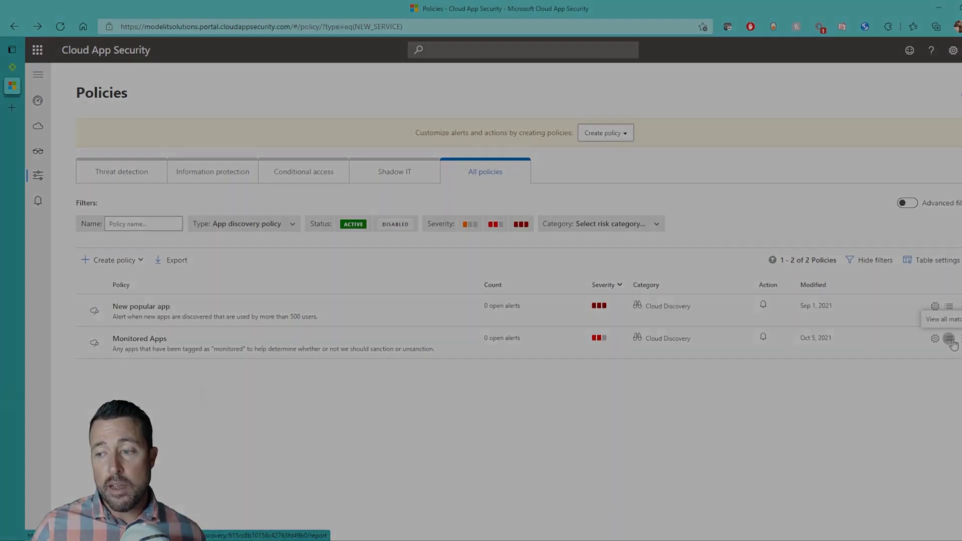
left_click(948, 339)
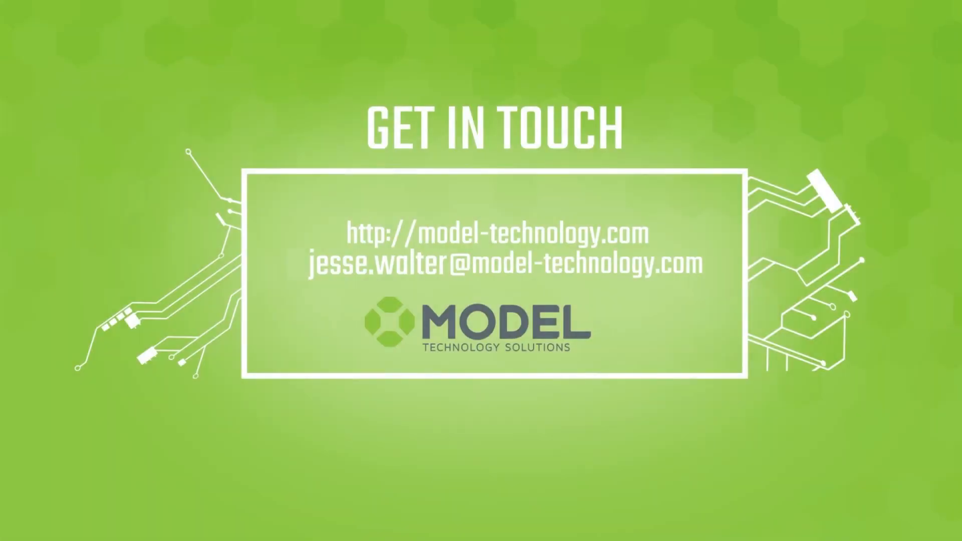